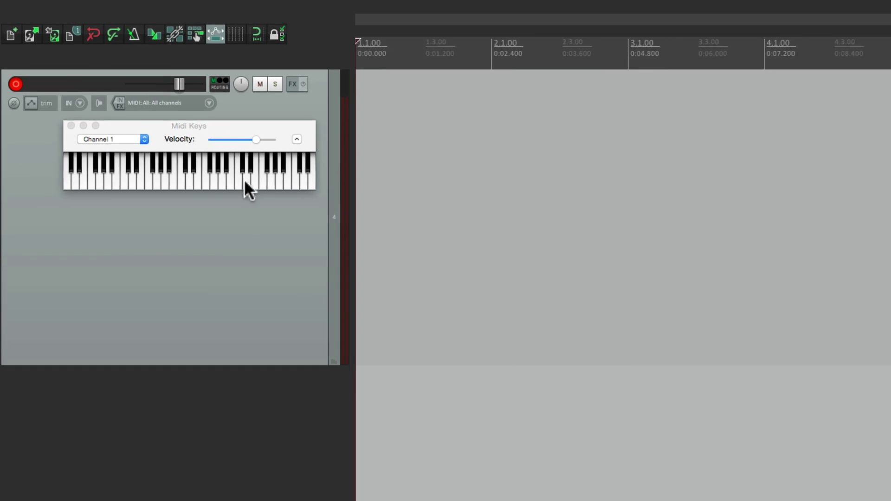
Inspect Track 4's input source options and dismiss them unchanged
click(192, 94)
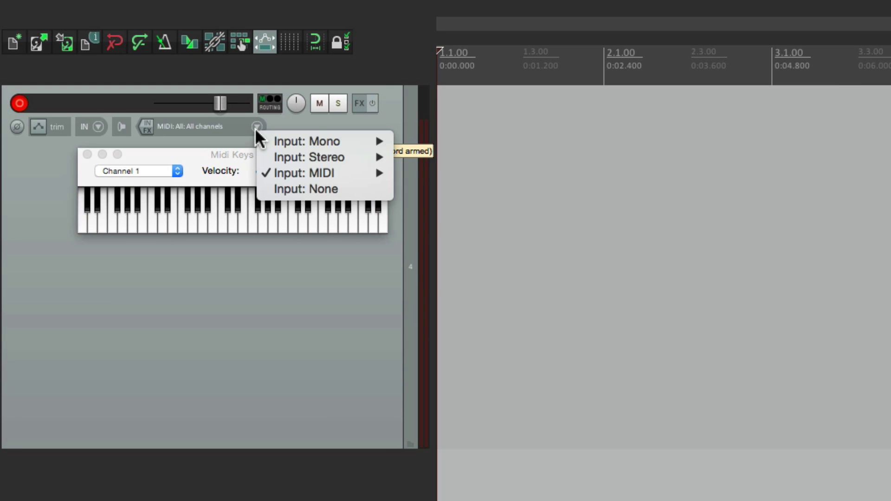
mouse_move(278, 174)
mouse_move(428, 221)
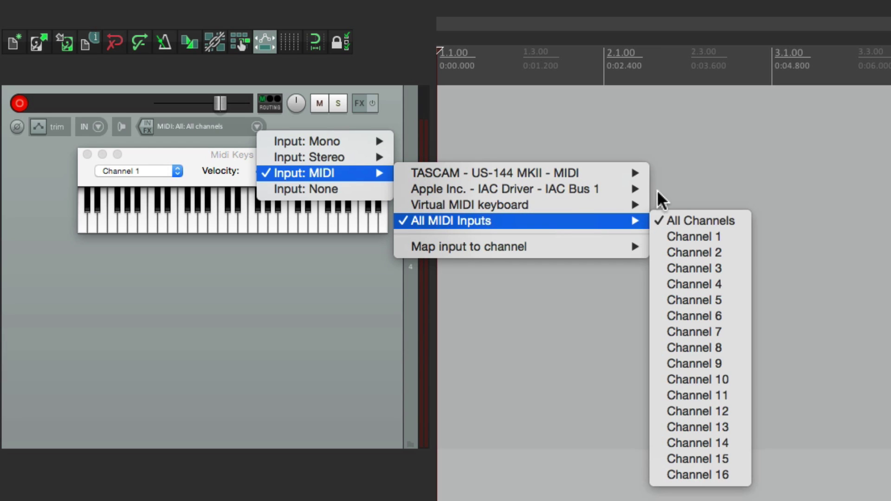
click(263, 320)
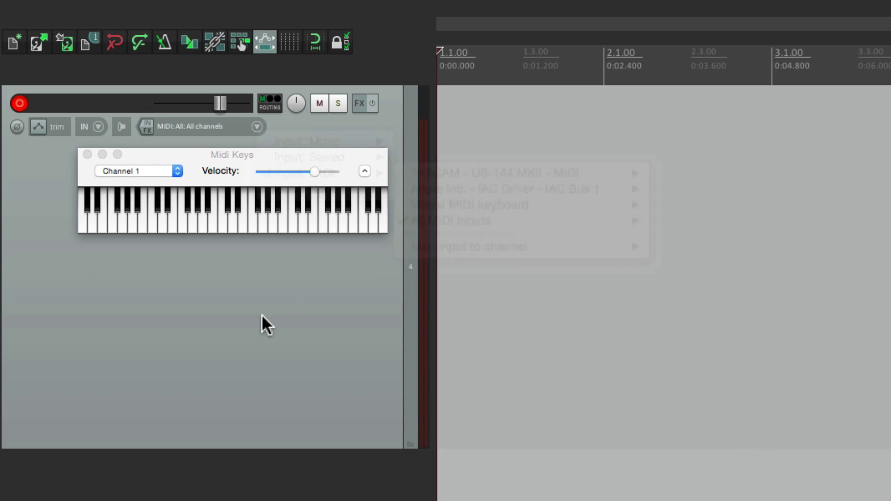
Add the VSTi Piano One instrument to Track 4 from the Instruments list
click(358, 102)
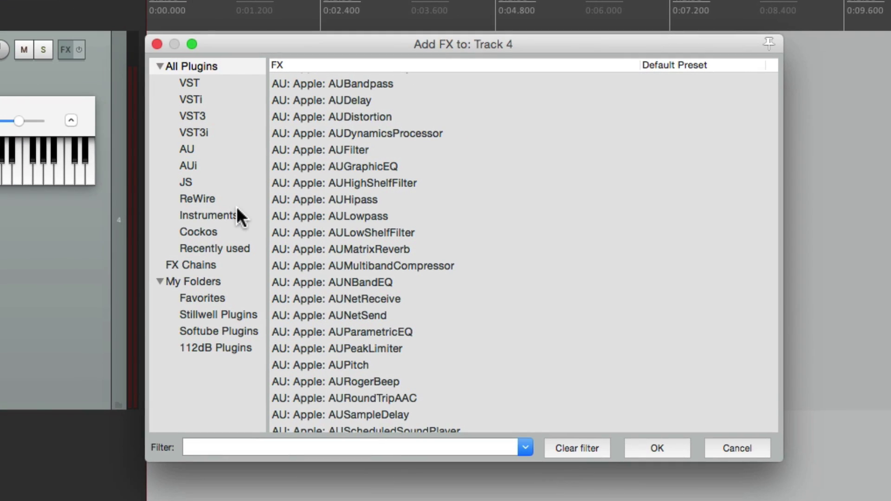
click(237, 213)
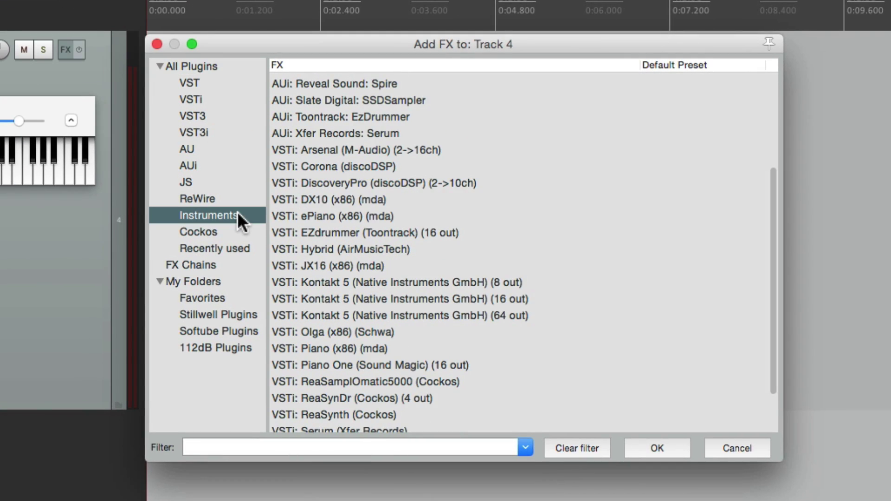
scroll(472, 300, down, 3)
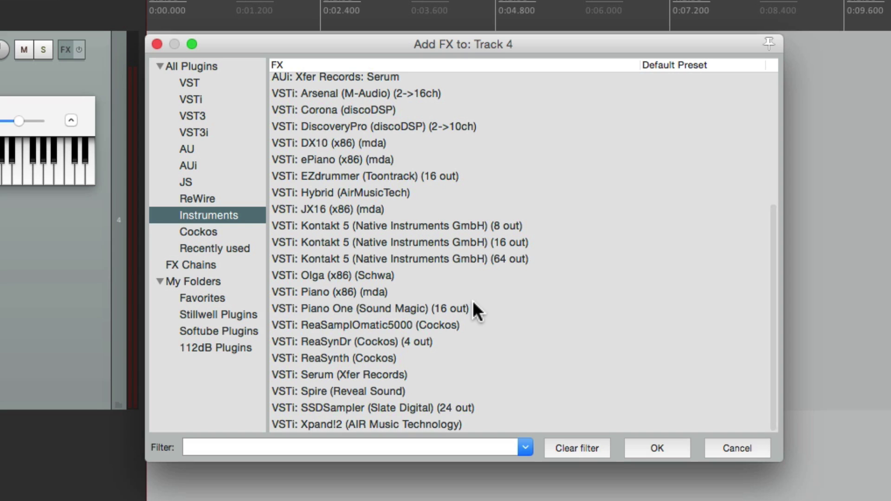
click(418, 308)
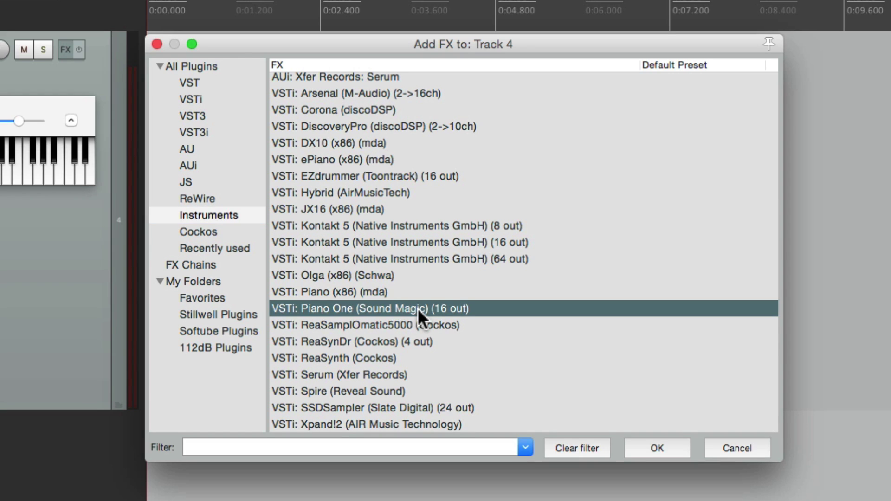
double_click(418, 308)
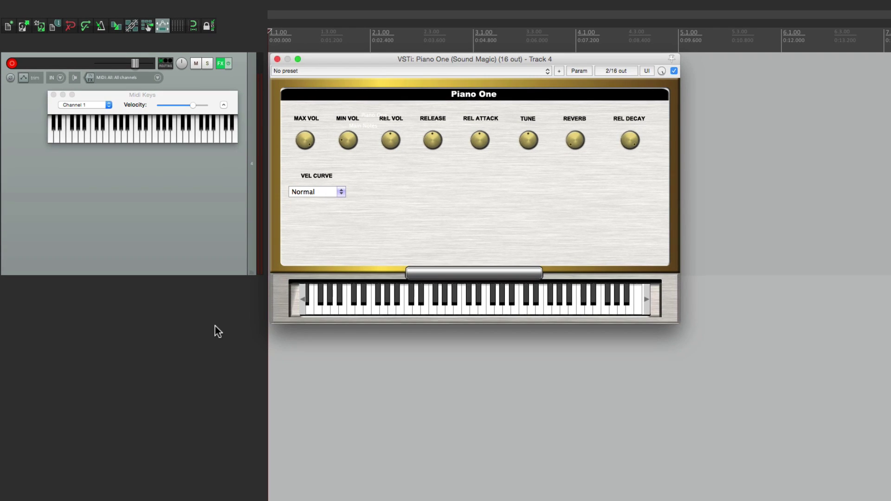
Create Track 5 and set its input to MIDI, All MIDI Inputs, All Channels
double_click(277, 420)
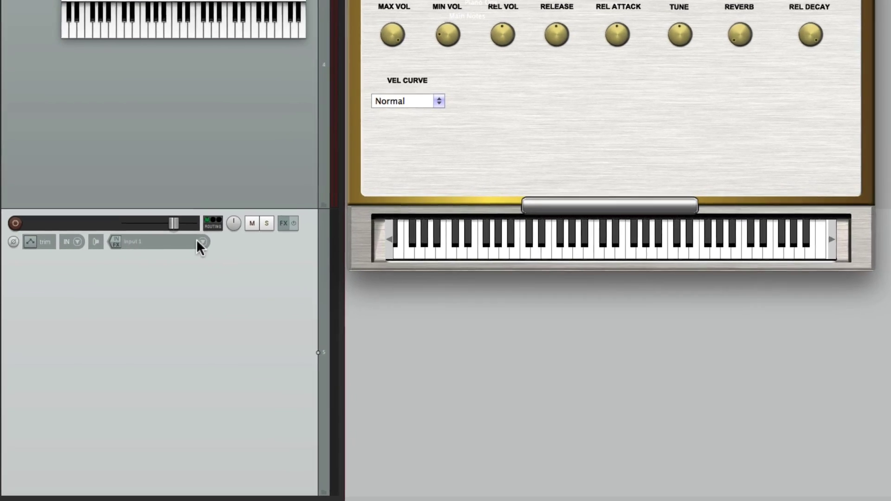
click(158, 301)
mouse_move(221, 260)
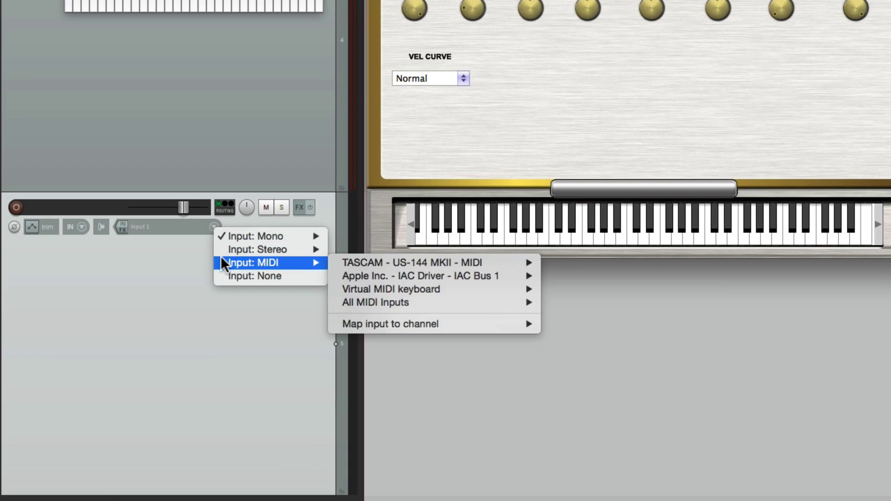
mouse_move(397, 304)
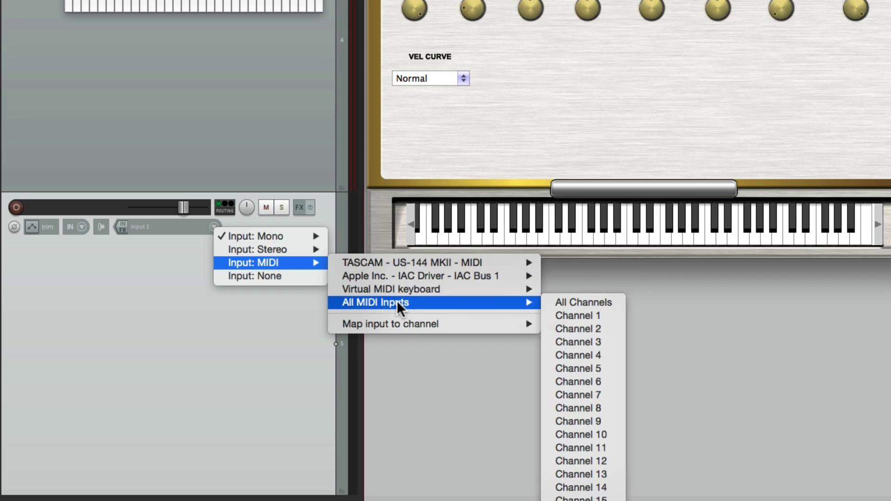
click(592, 301)
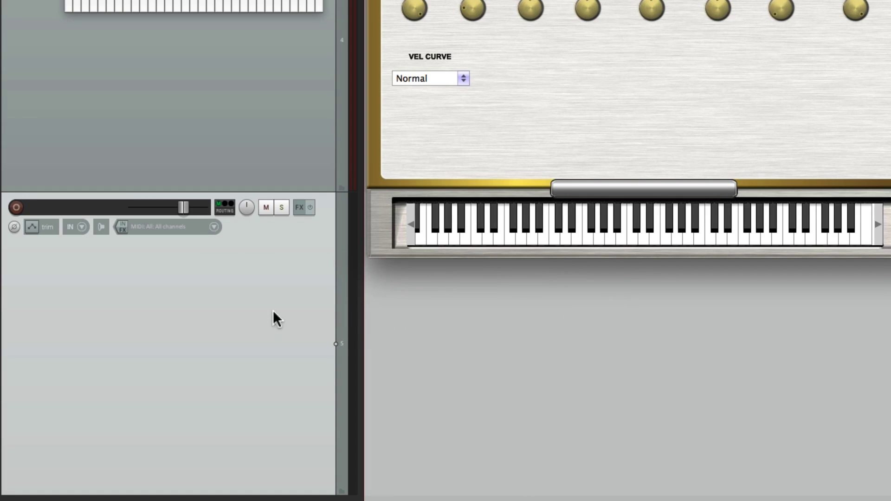
Add Kontakt 5 (8 out) to Track 5 and load the Bass > Funk Bass instrument
click(298, 210)
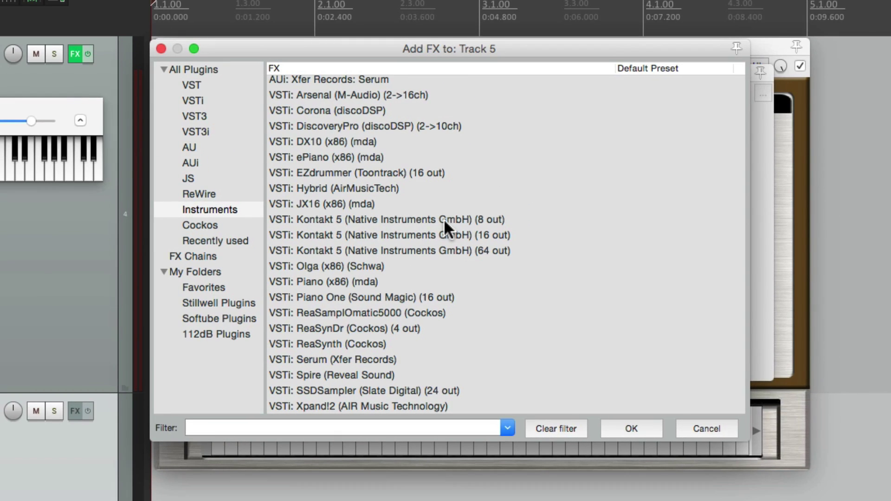
click(443, 218)
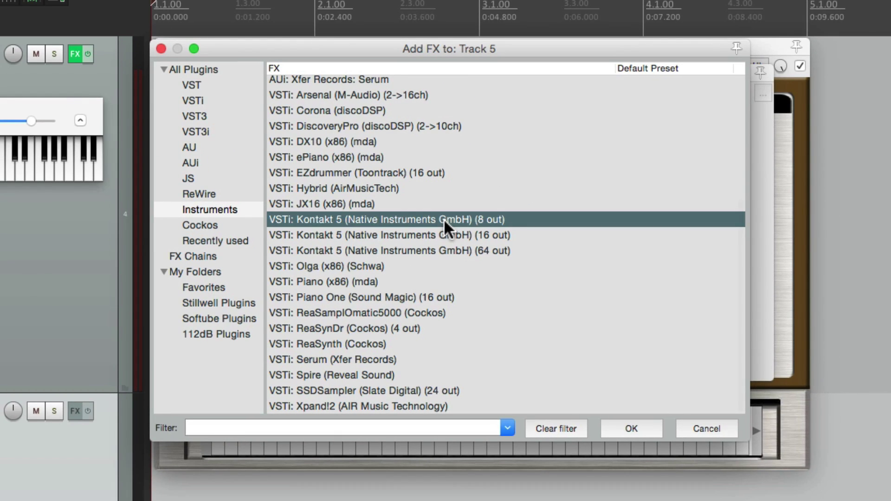
double_click(443, 218)
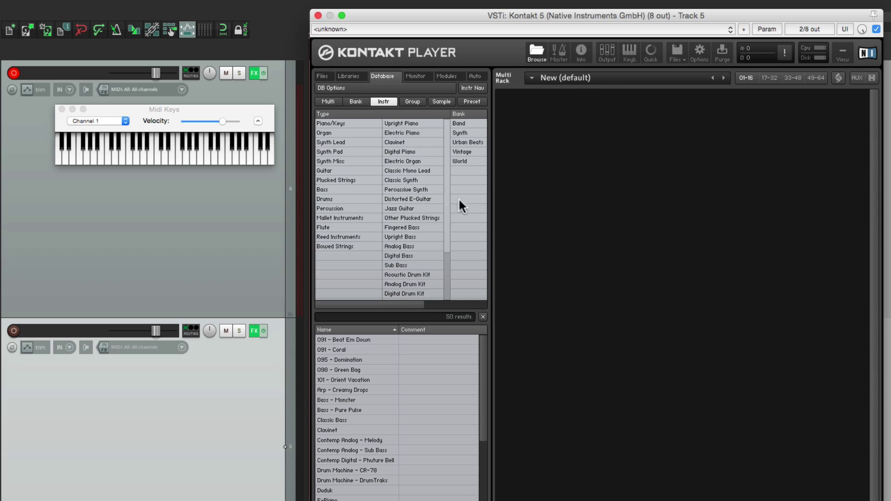
click(369, 197)
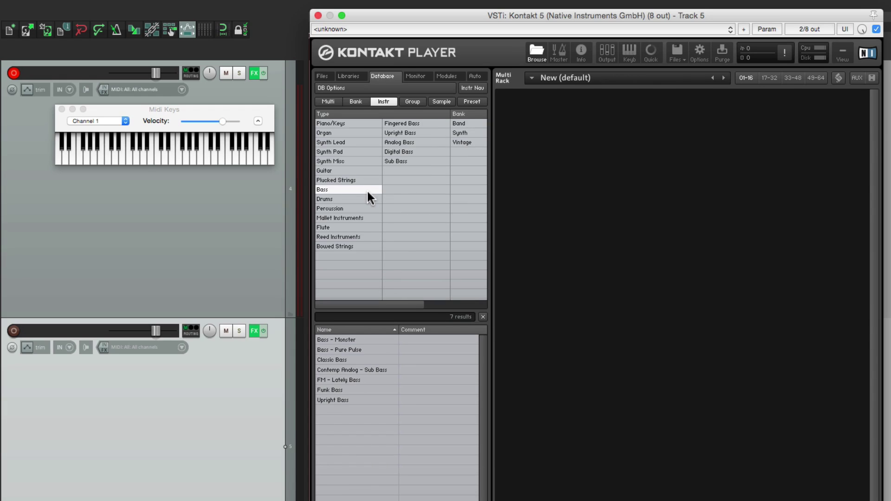
double_click(368, 390)
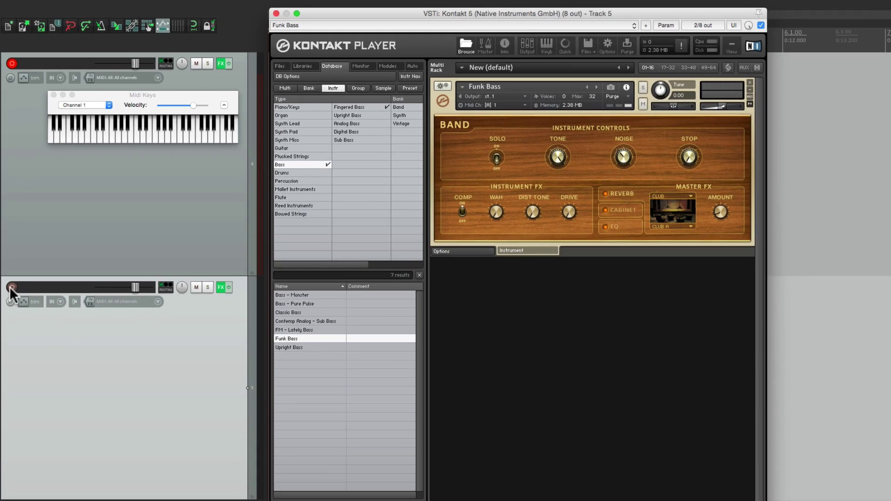
Arm the bass Track 5 and the piano Track 4, toggling Track 4 off and back on
click(14, 330)
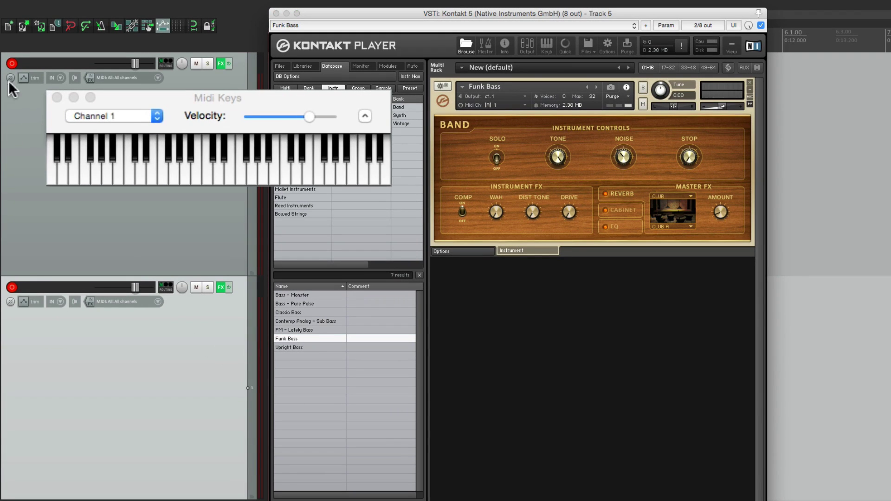
click(14, 64)
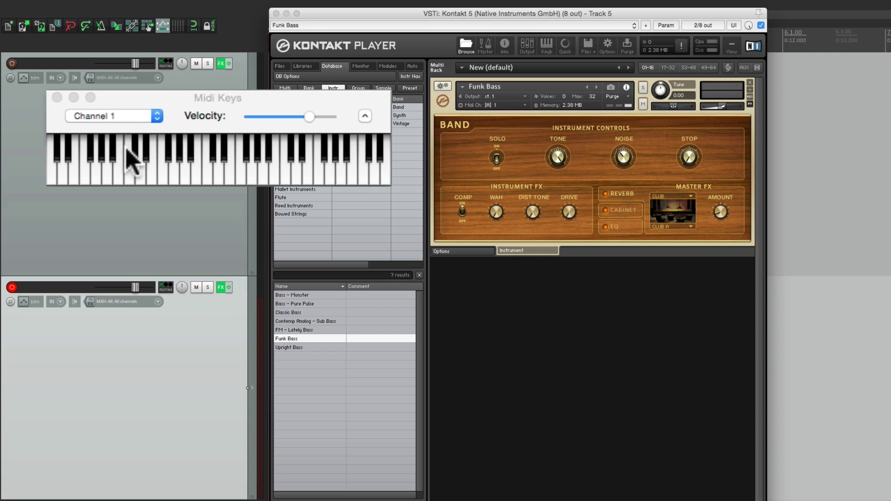
click(13, 64)
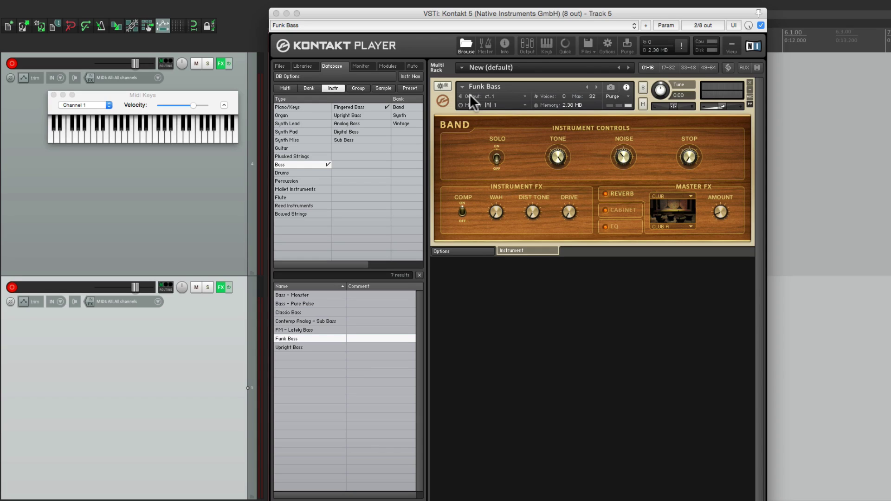
Disarm the piano track and add JS: MIDI Note Filter to Track 5's input FX chain
click(12, 63)
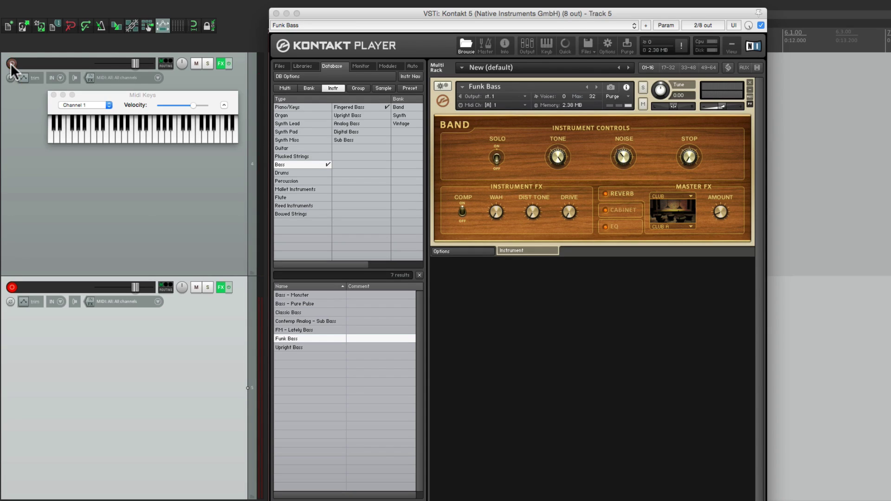
click(88, 300)
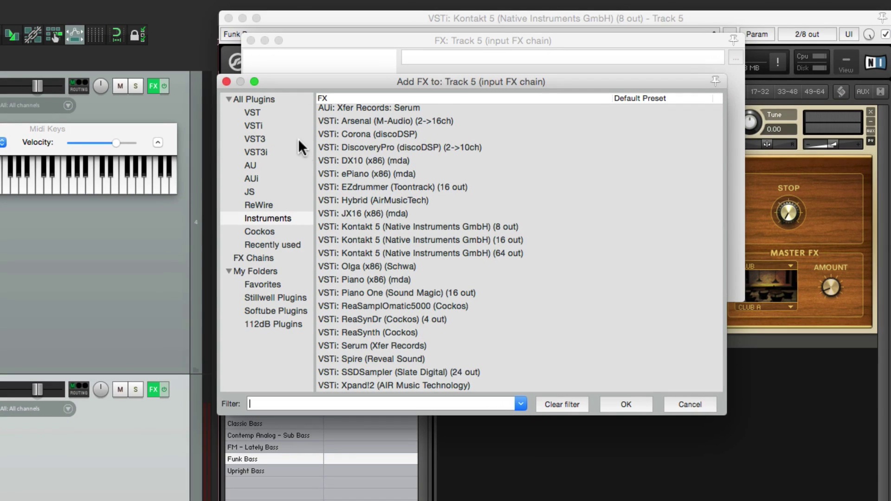
click(284, 100)
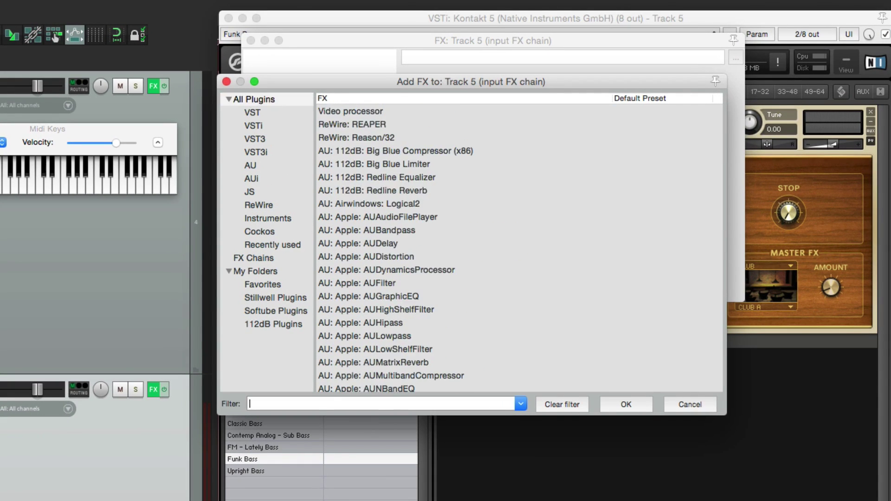
text(midi)
scroll(527, 290, down, 2)
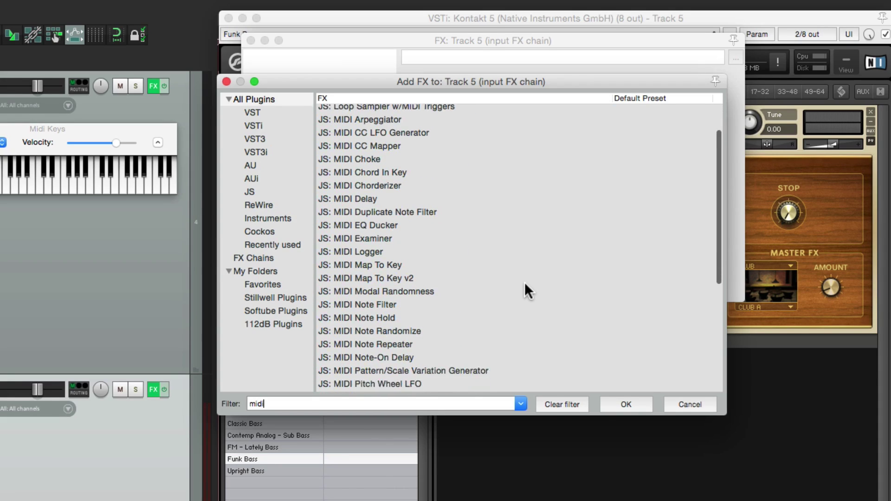
scroll(526, 291, down, 1)
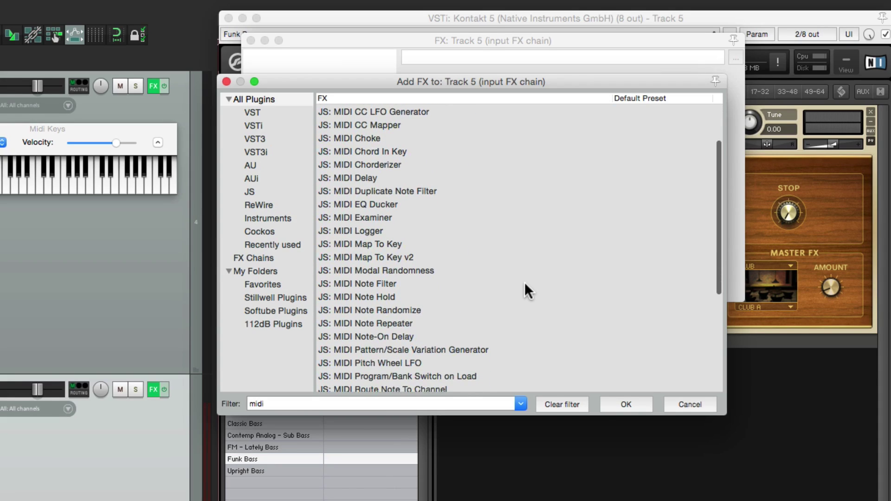
click(420, 285)
double_click(420, 285)
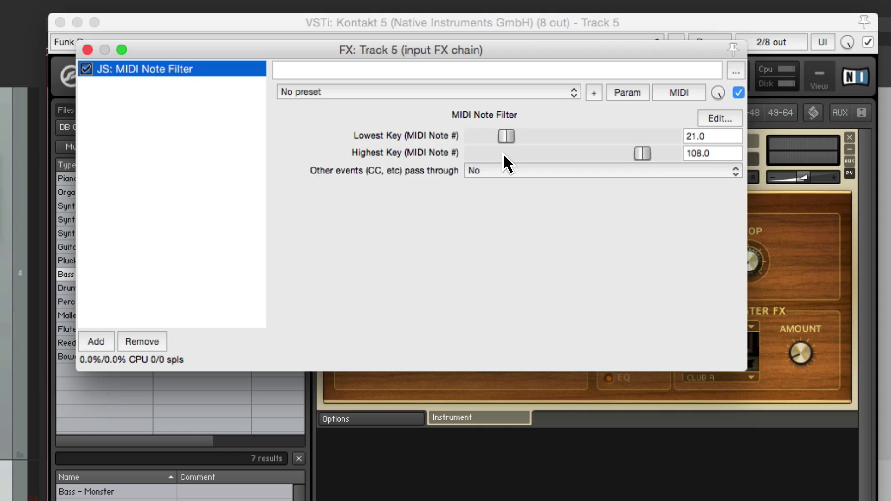
Lower the bass note filter's Highest Key slider to note 53
drag(641, 154, 547, 167)
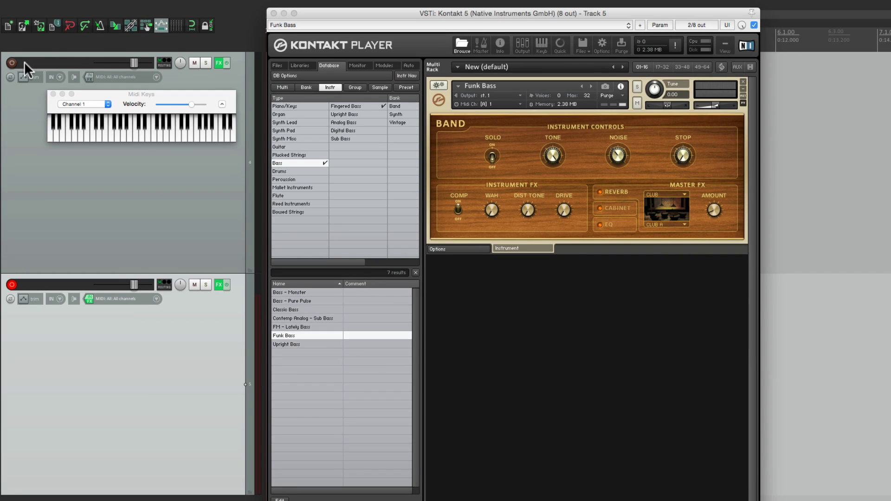
Disarm the bass track and add a MIDI Note Filter to Track 4's input with Lowest Key 49
click(12, 285)
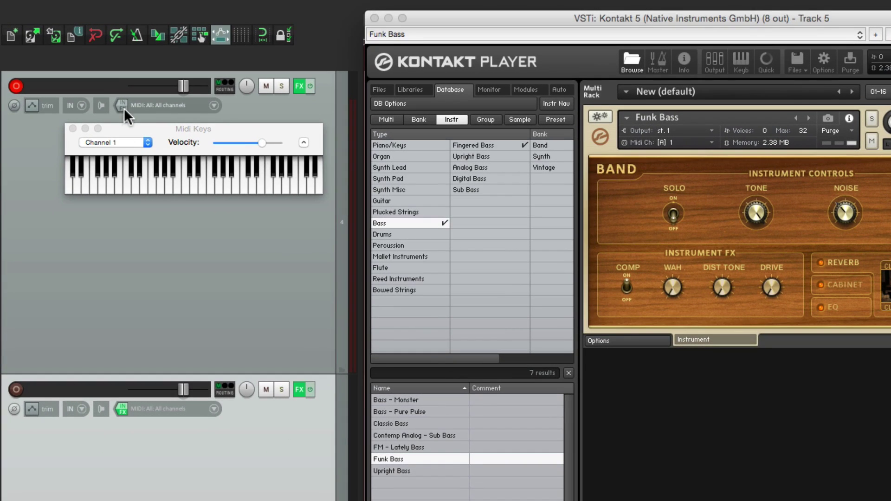
click(124, 105)
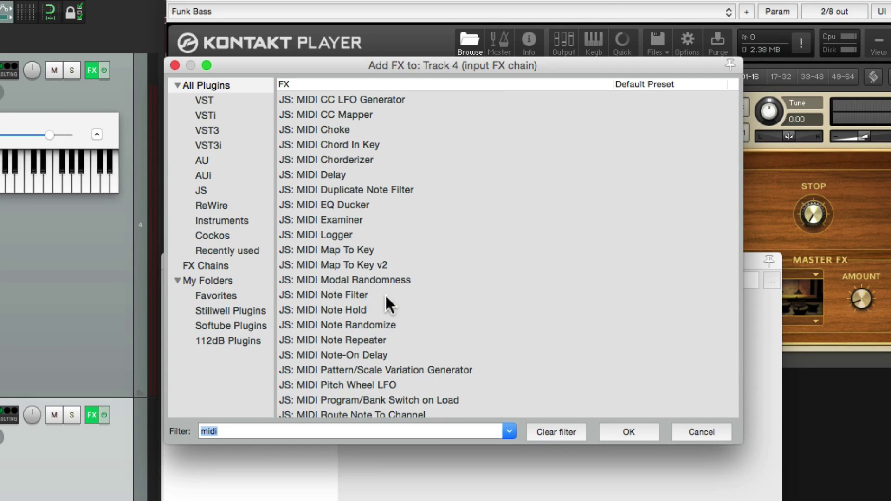
double_click(385, 294)
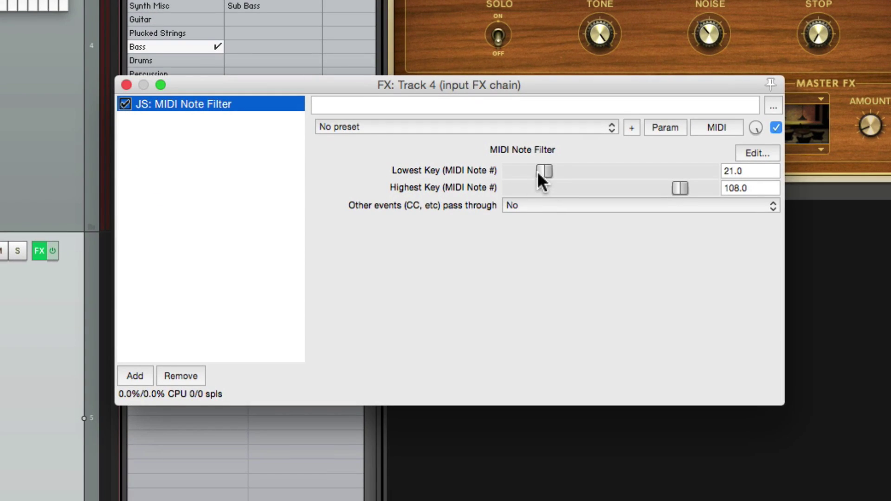
click(760, 172)
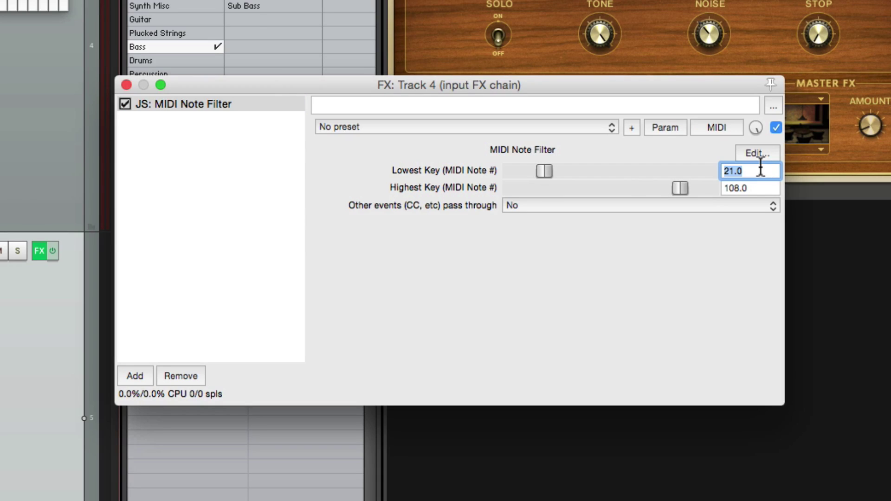
text(49)
key(Return)
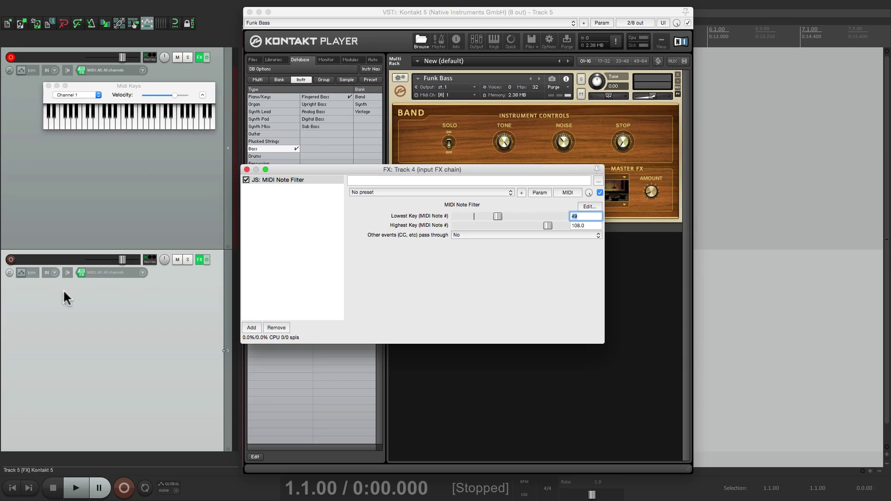
Commit the Lowest Key at 49.0 and close Track 4's input FX chain window
click(209, 185)
click(246, 168)
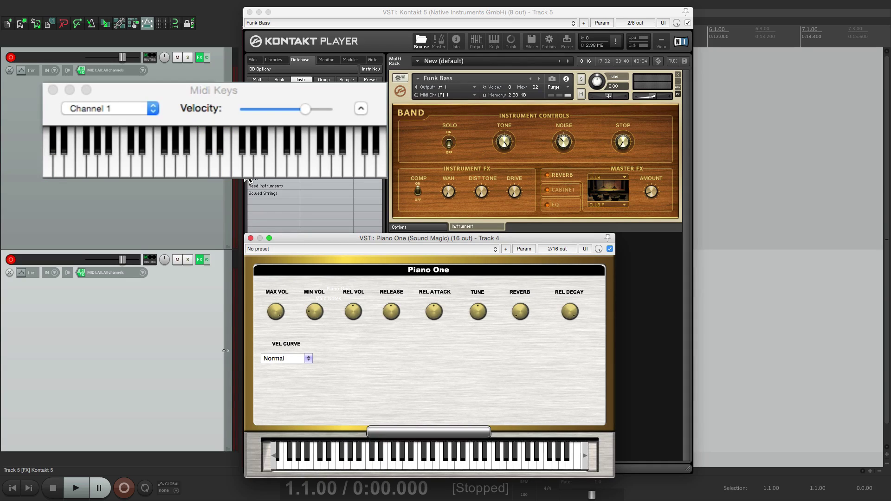
Close the Piano One and Kontakt windows, then record a piano-and-bass take and stop
click(251, 238)
click(249, 12)
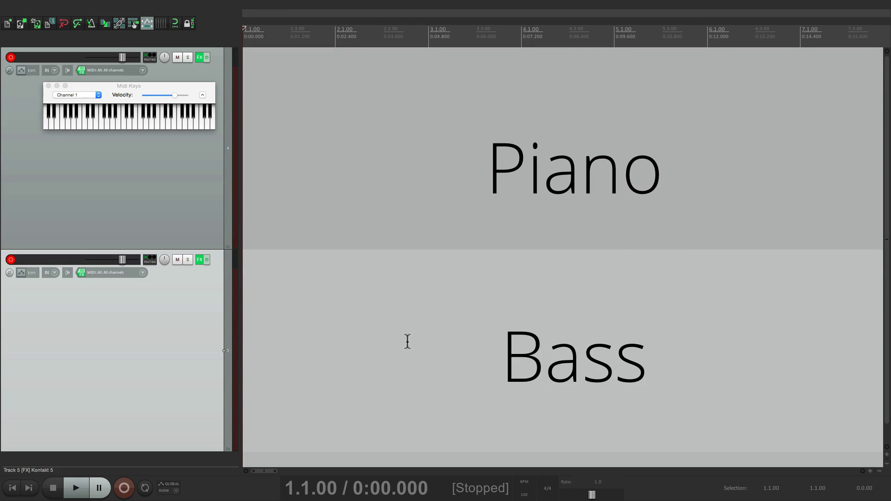
key(ctrl+r)
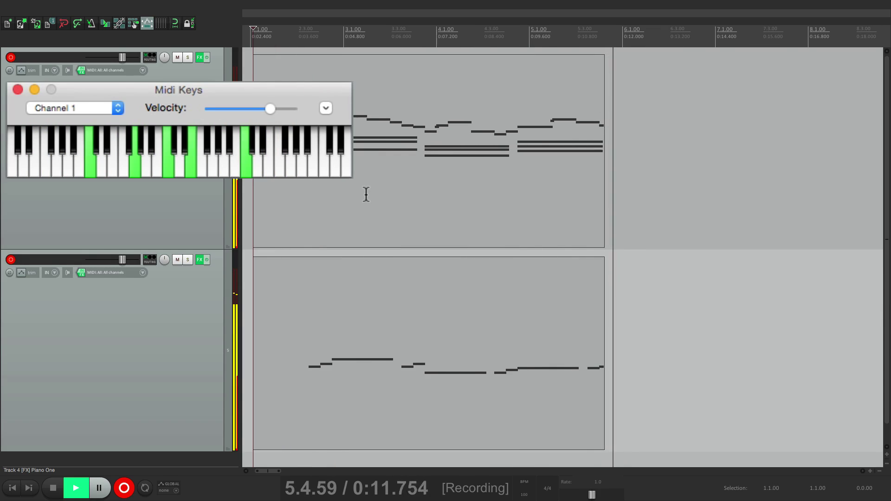
scroll(402, 203, down, 3)
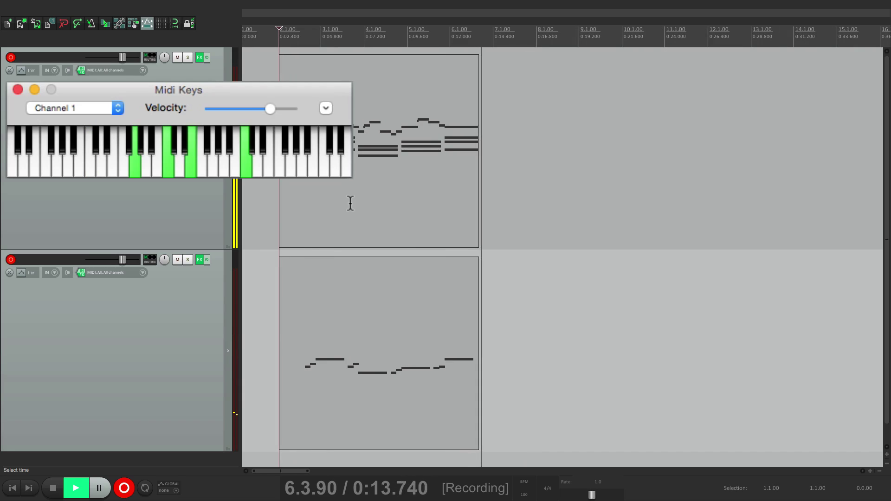
scroll(353, 206, up, 3)
key(space)
scroll(402, 209, left, 3)
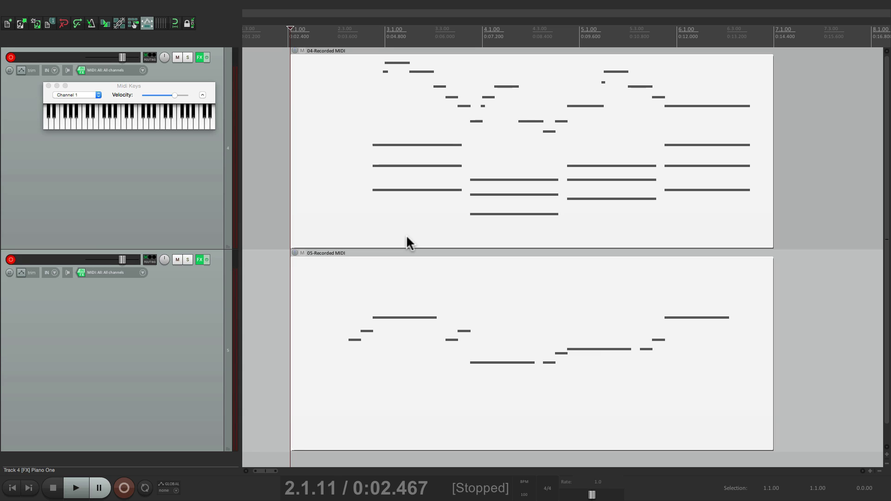
Disarm track 5 and play the bass part soloed from near 2.2.97
click(11, 259)
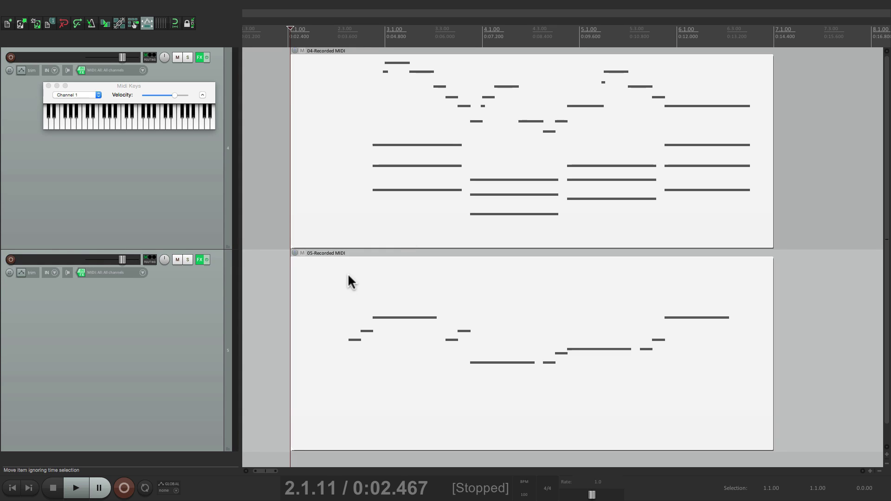
click(335, 253)
click(187, 259)
key(space)
Play the piano part soloed, then unsolo it and play both parts together
key(space)
click(187, 259)
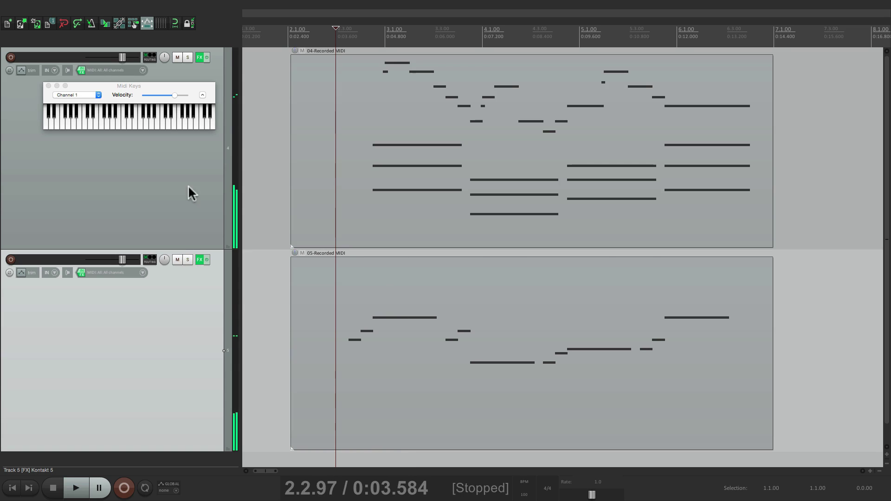
click(187, 57)
key(space)
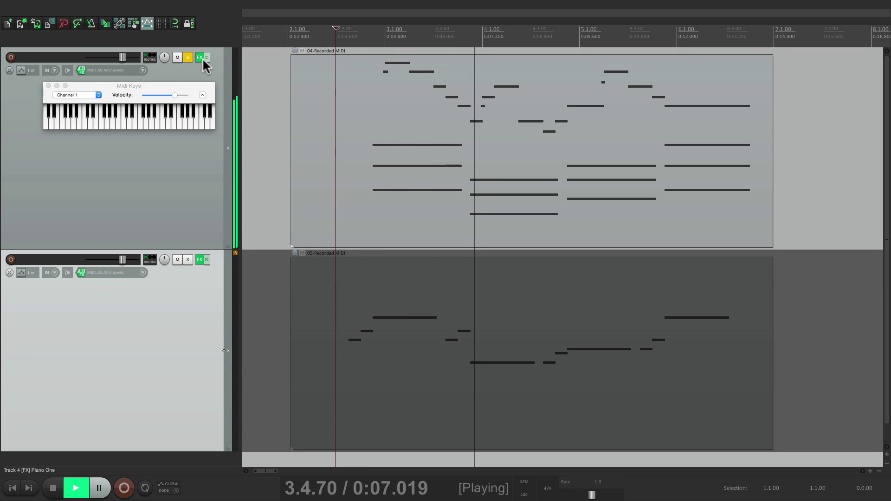
key(space)
click(188, 57)
key(space)
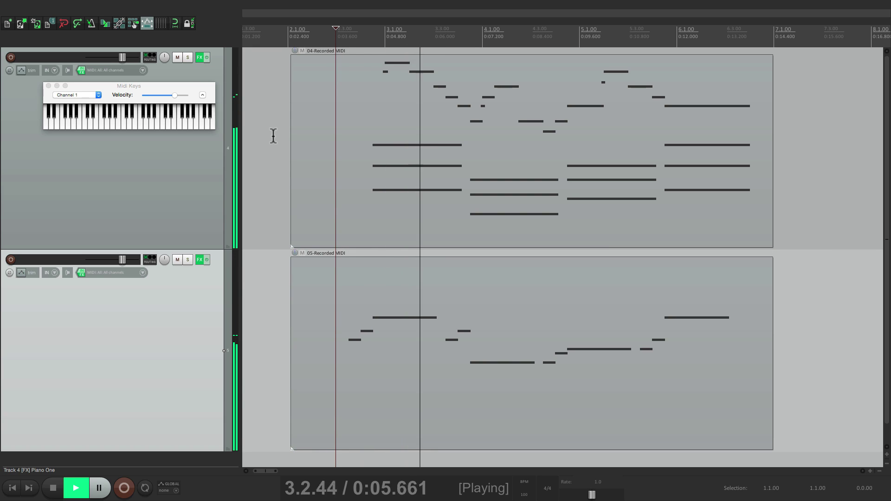
key(space)
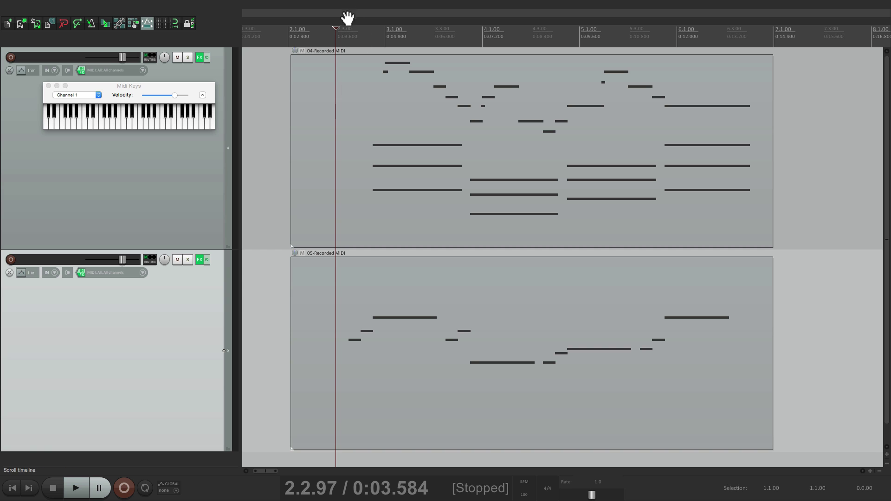
Play the 04-Recorded MIDI piano item in the MIDI editor, then close it
double_click(394, 73)
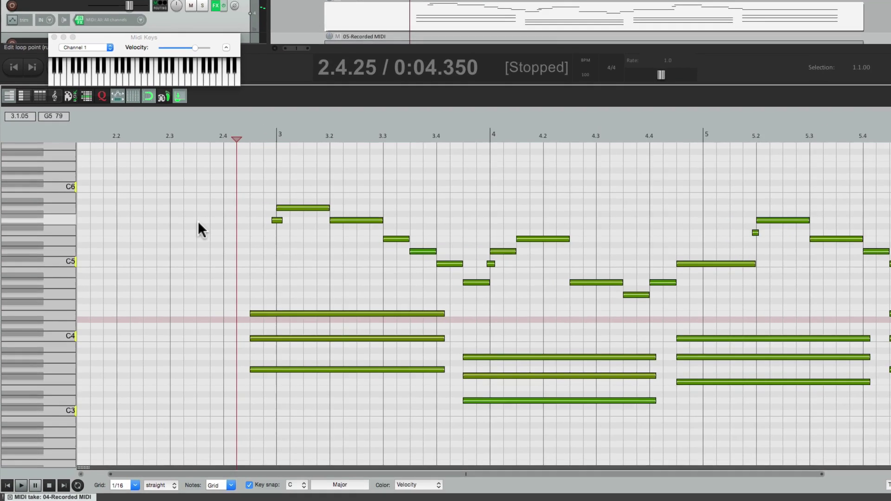
click(189, 61)
key(space)
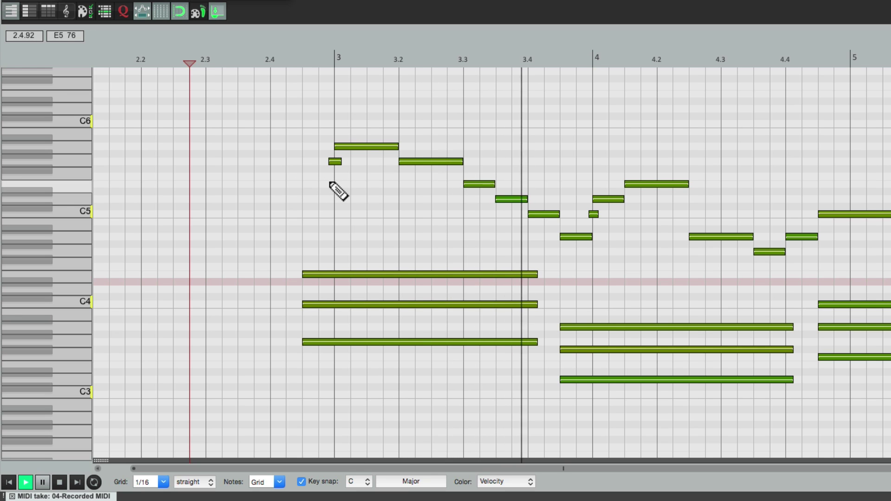
key(space)
key(Escape)
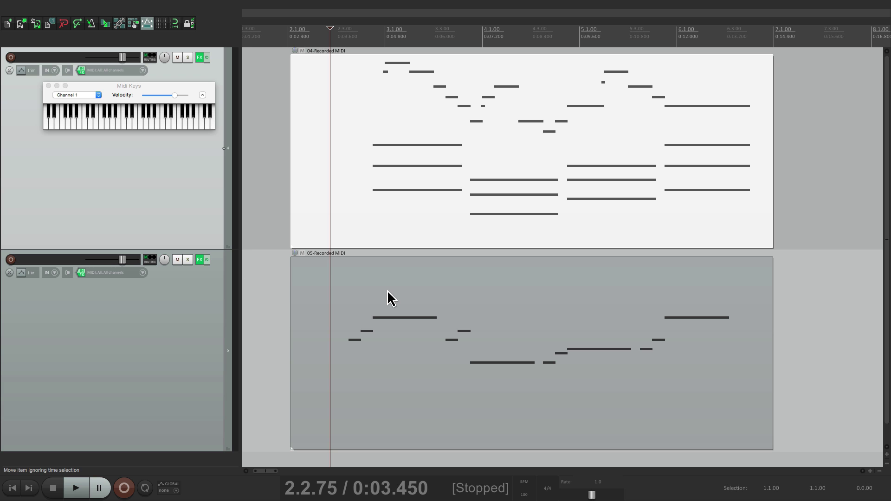
Open the 05-Recorded MIDI bass item in the MIDI editor and play it from beat 2.3
double_click(388, 298)
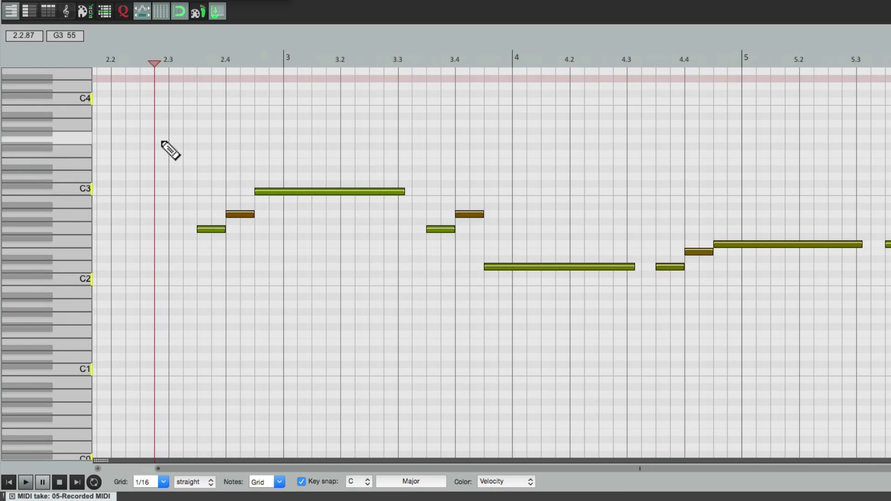
click(182, 60)
key(space)
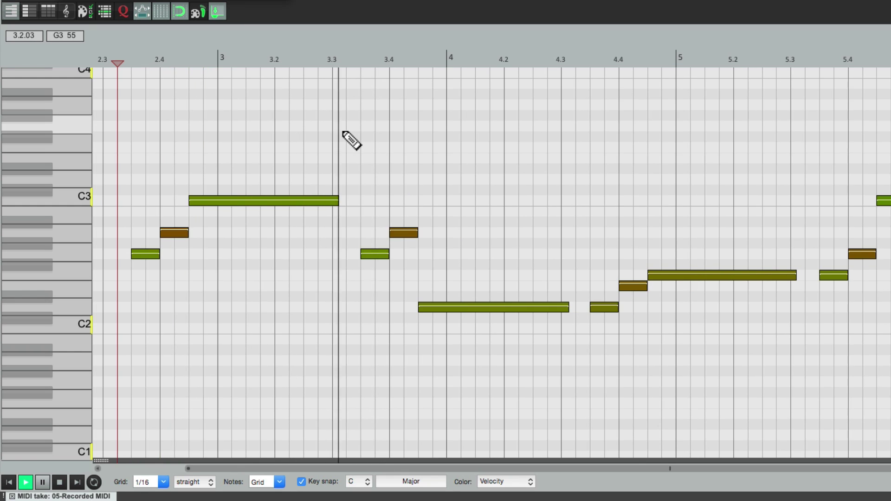
key(space)
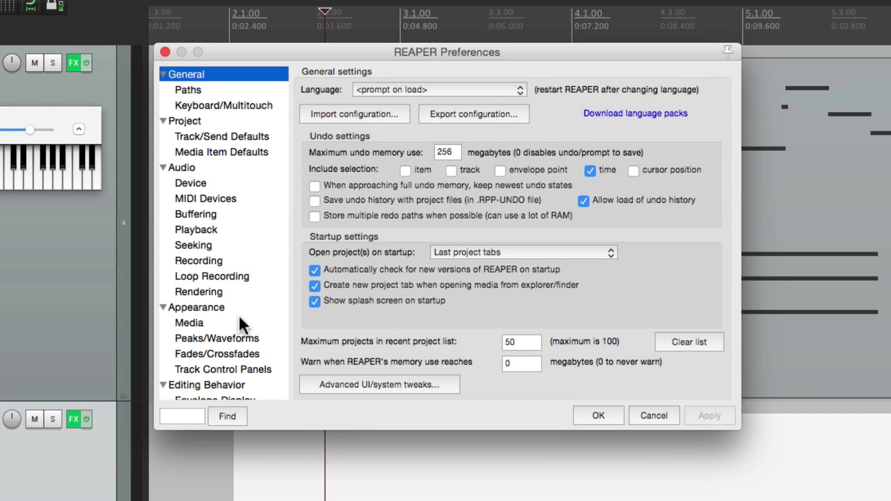
In the MIDI Editor preferences, set One MIDI editor per to project and confirm
scroll(241, 324, down, 3)
scroll(244, 325, down, 1)
click(253, 228)
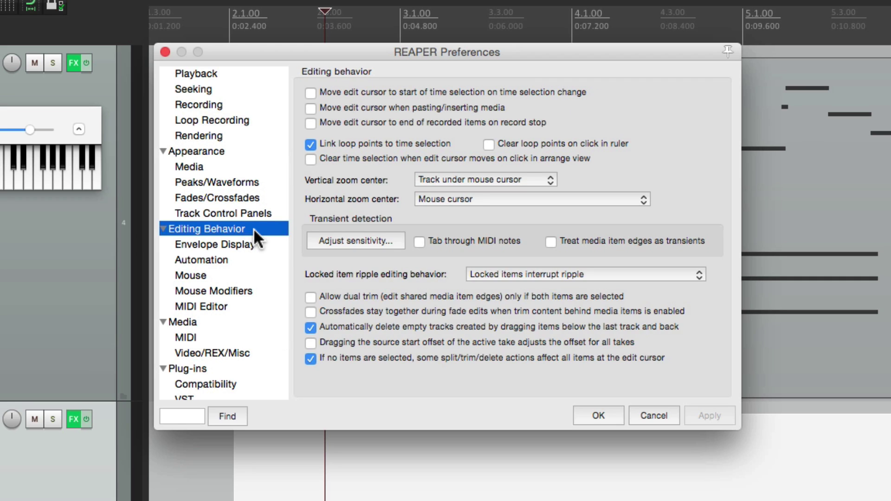
click(252, 307)
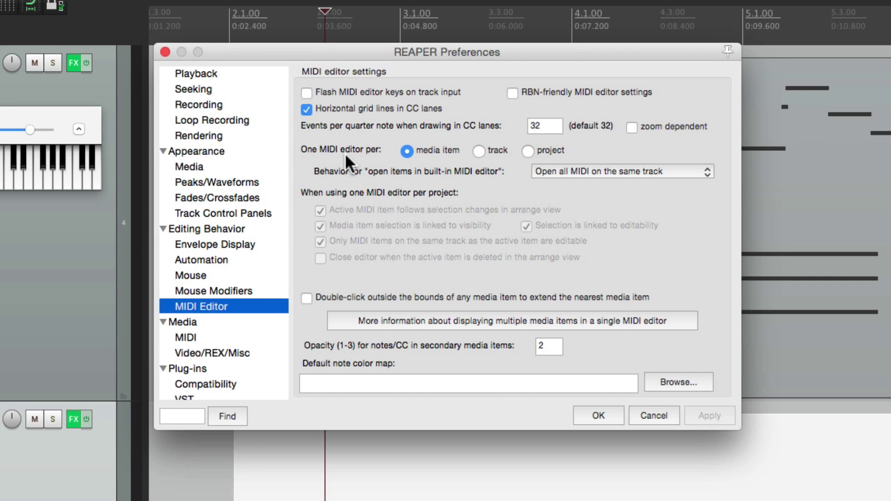
click(528, 150)
click(598, 415)
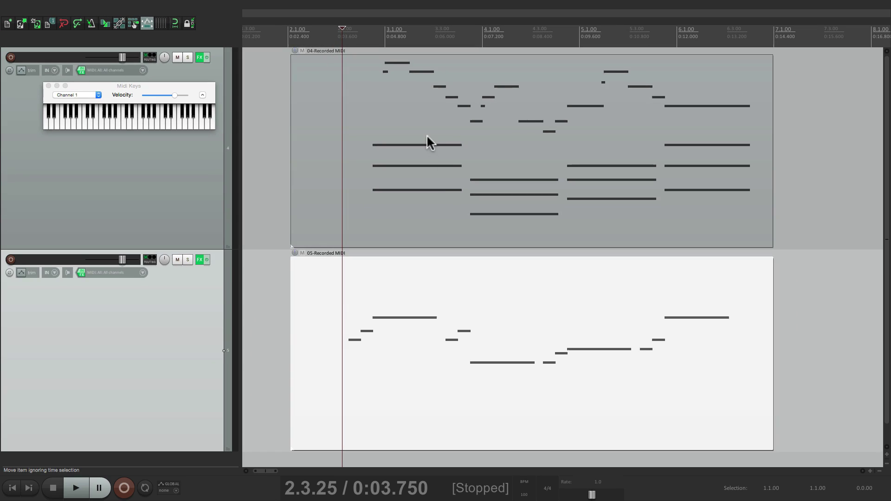
Open the 04-Recorded MIDI piano item in the shared MIDI editor
click(475, 216)
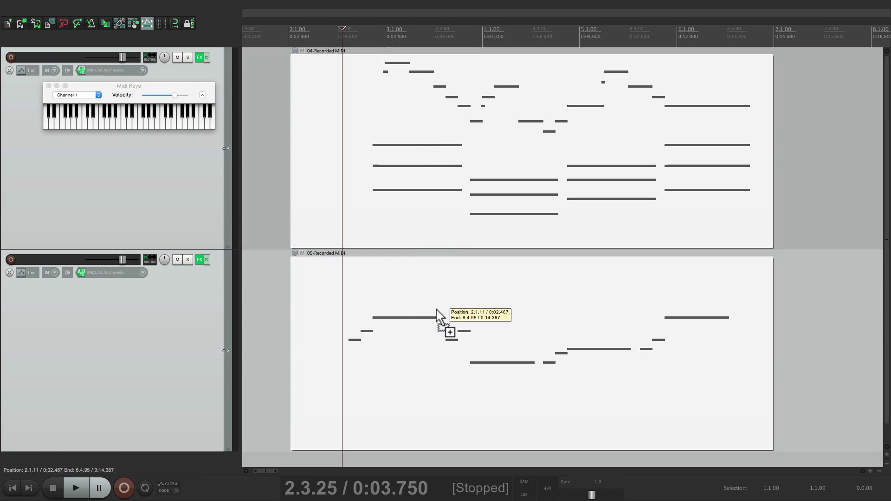
double_click(414, 118)
scroll(306, 230, down, 5)
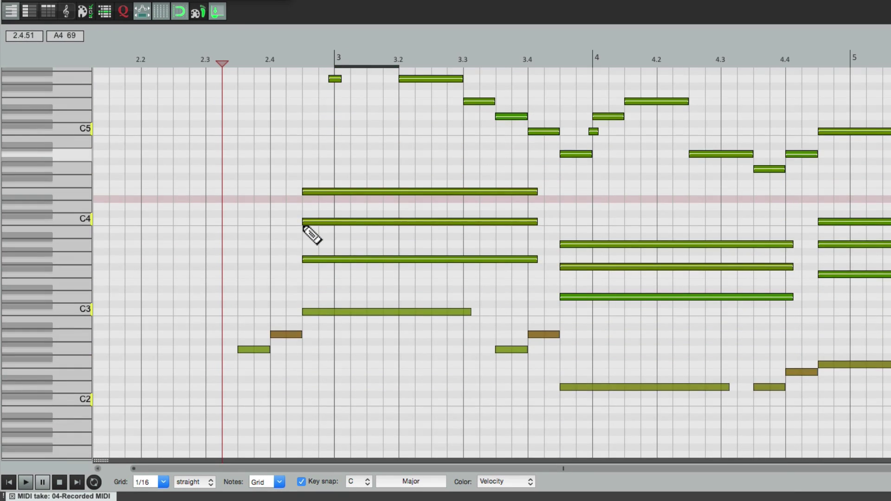
scroll(306, 229, up, 2)
Play the piano and bass notes together from beat 2.3, then stop playback
click(211, 60)
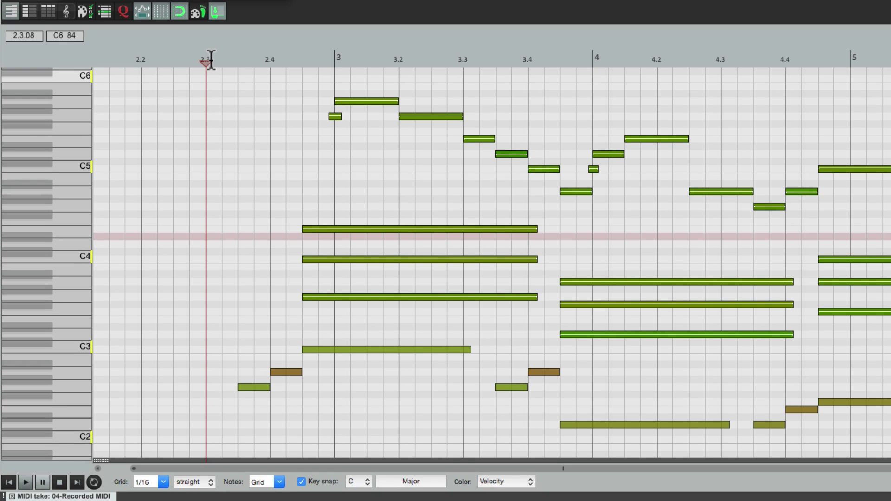
key(space)
scroll(279, 138, up, 2)
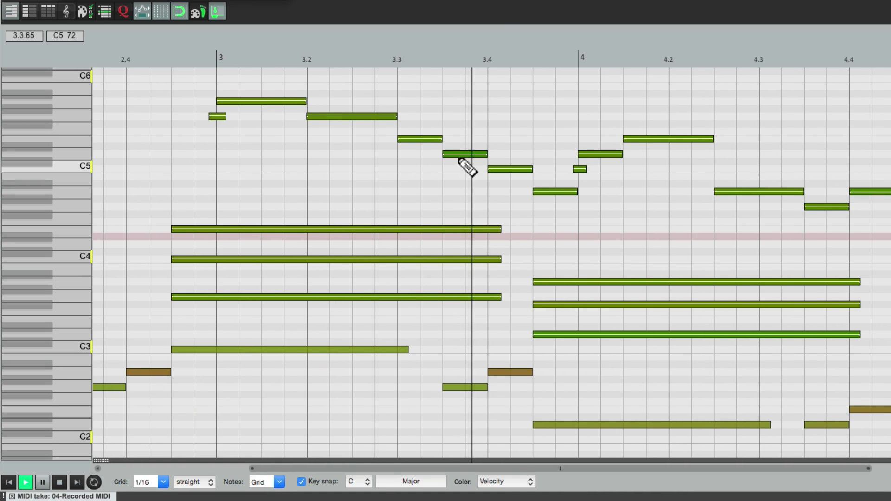
scroll(459, 157, up, 1)
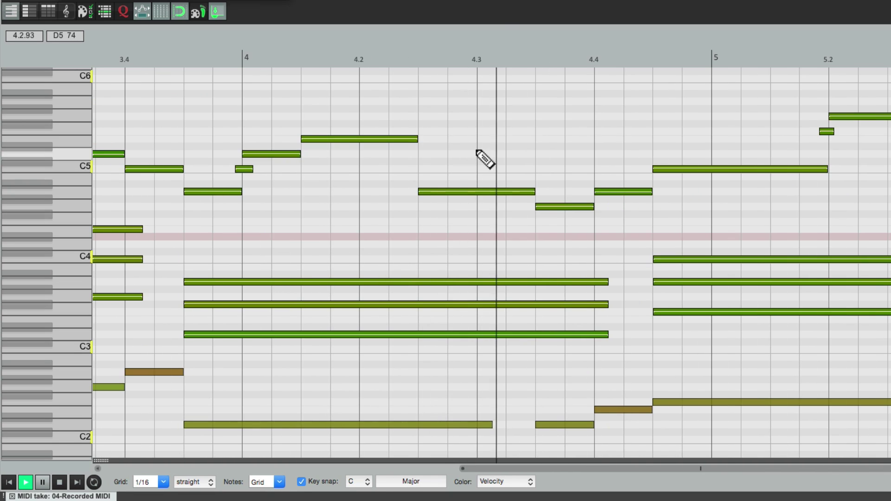
scroll(482, 144, up, 1)
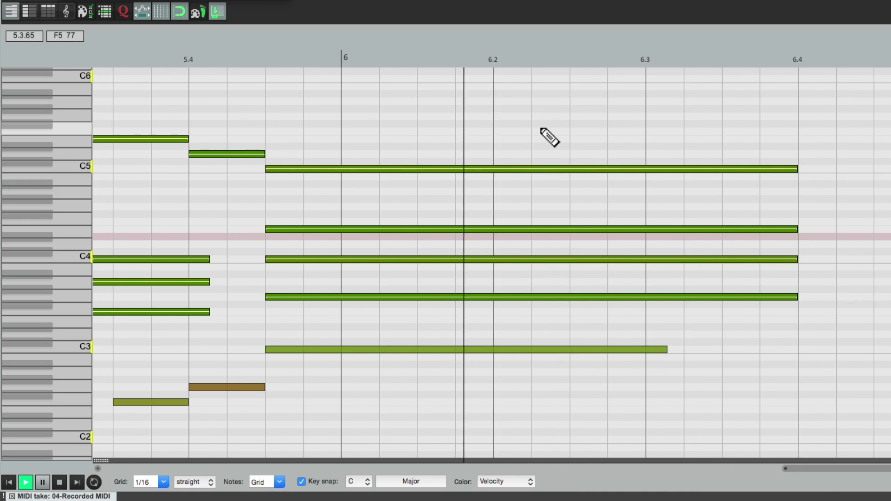
scroll(560, 137, down, 2)
scroll(560, 138, down, 1)
key(space)
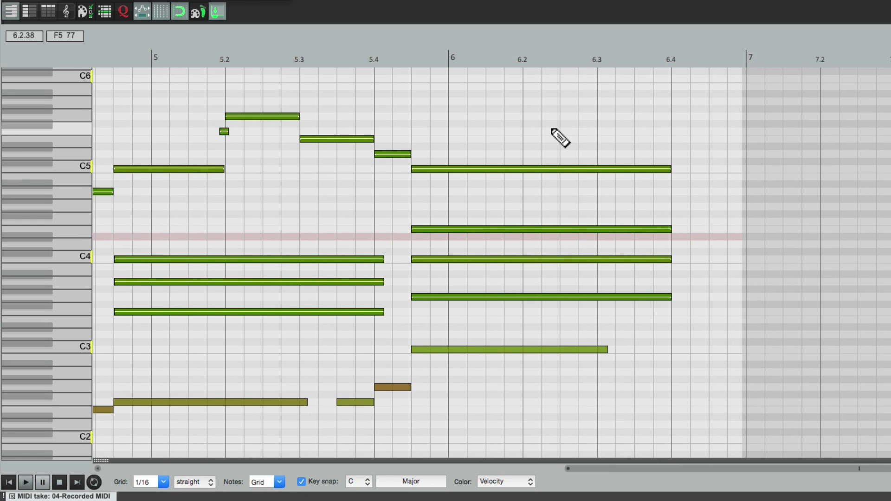